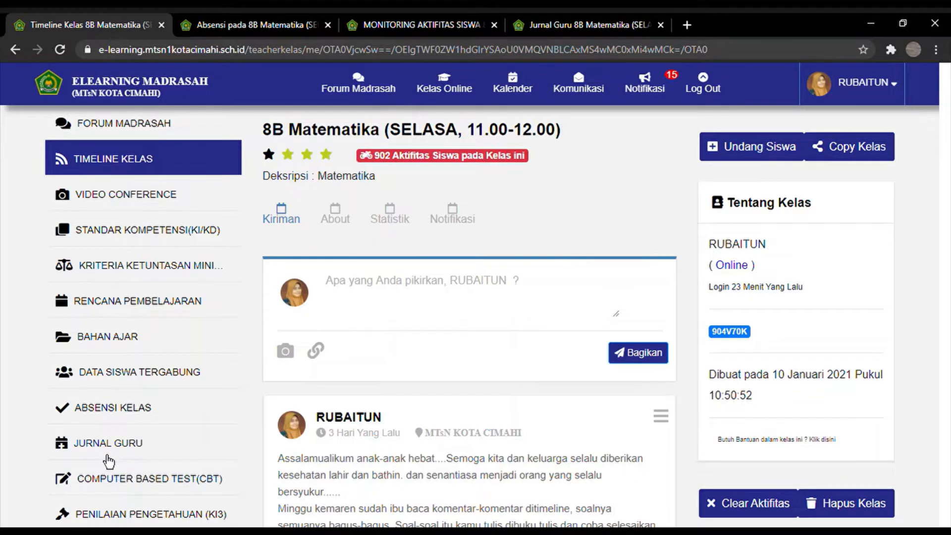
Look over the class attendance, student activity monitoring and teacher journal pages of 8B Matematika, and return to the class timeline
click(263, 32)
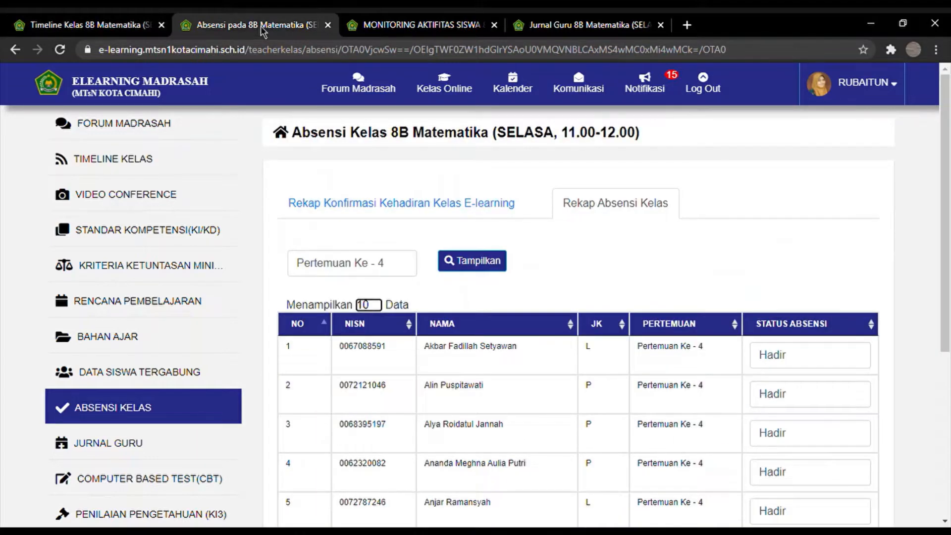
click(402, 25)
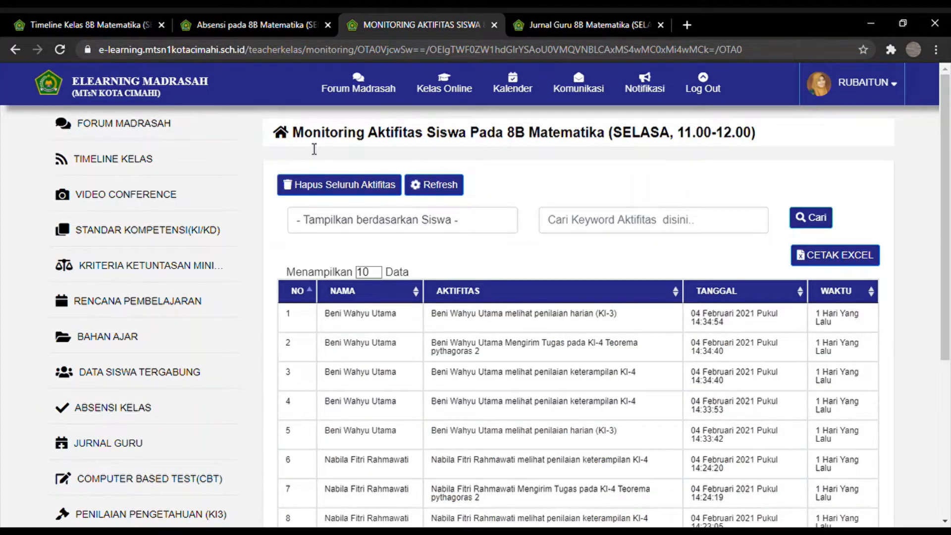
click(578, 25)
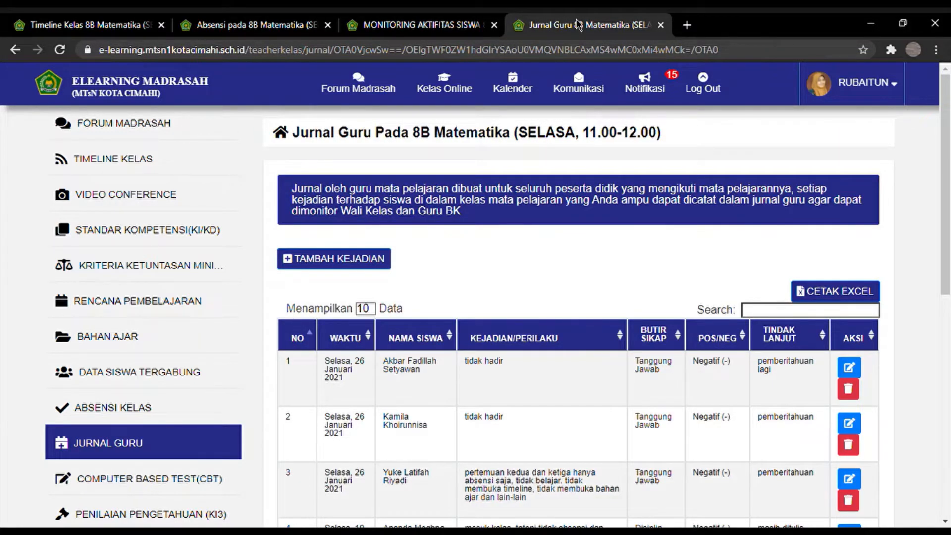
click(267, 31)
click(427, 30)
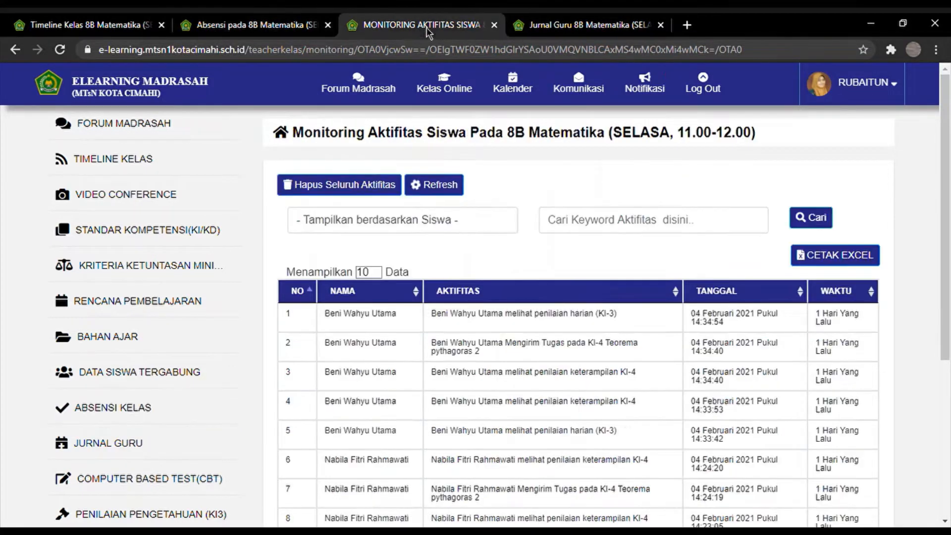
click(552, 28)
click(260, 24)
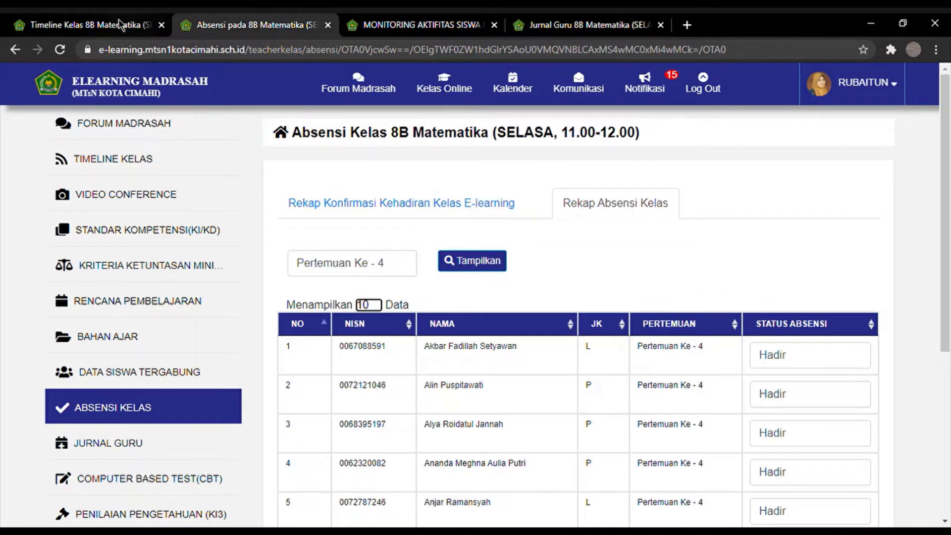
click(102, 23)
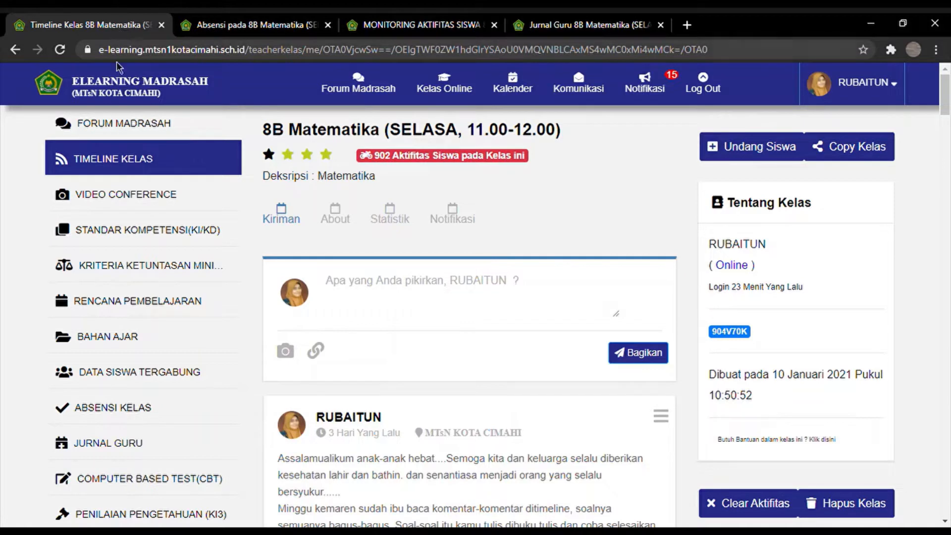
Open the Absensi Kelas page of 8B Matematika from the class timeline
click(112, 419)
click(481, 97)
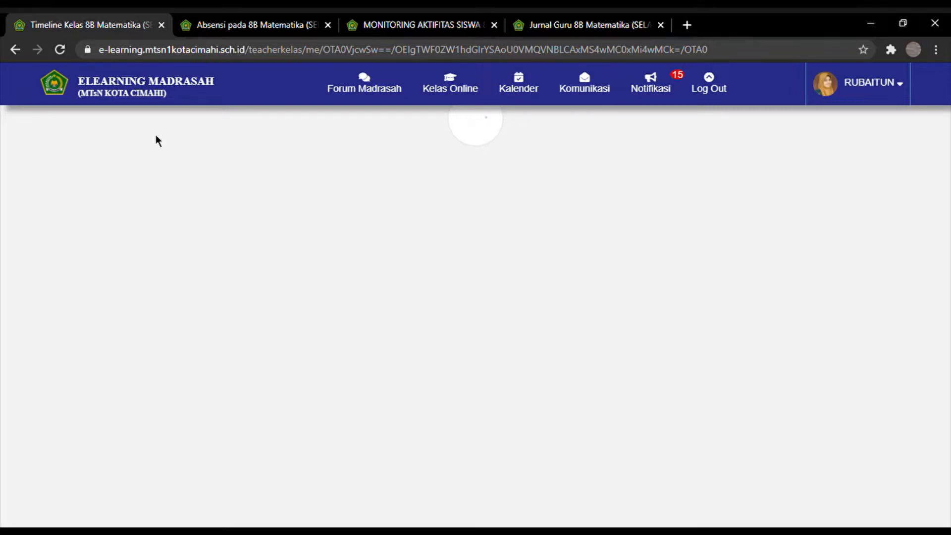
click(232, 27)
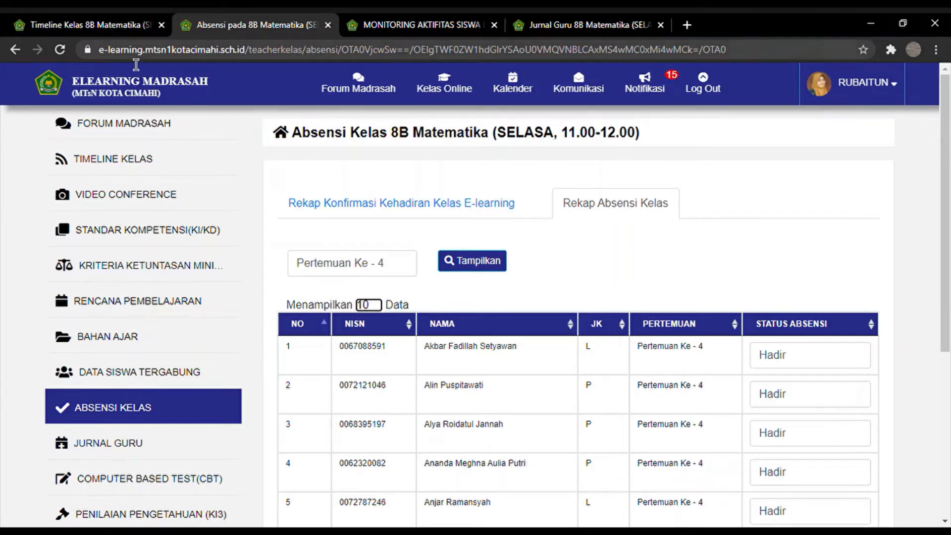
click(103, 27)
click(221, 26)
Examine the February 2021 e-learning attendance confirmation recap through the student list for the 2 February meeting
click(402, 212)
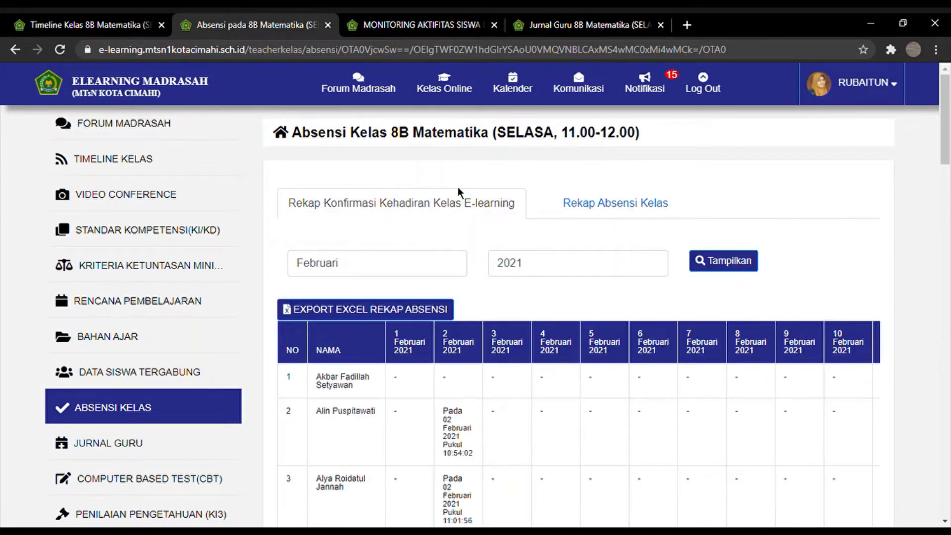
drag(948, 128, 948, 77)
drag(949, 132, 949, 313)
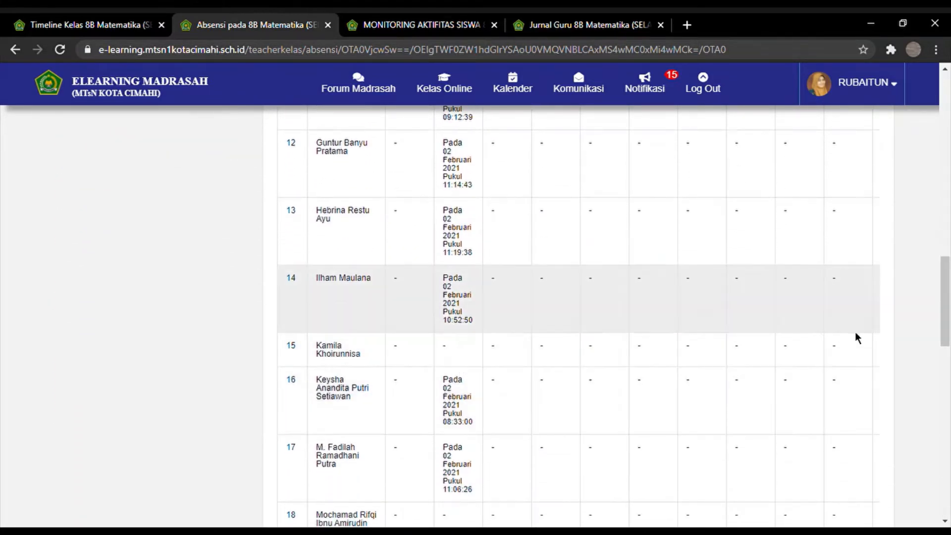
drag(948, 288, 948, 346)
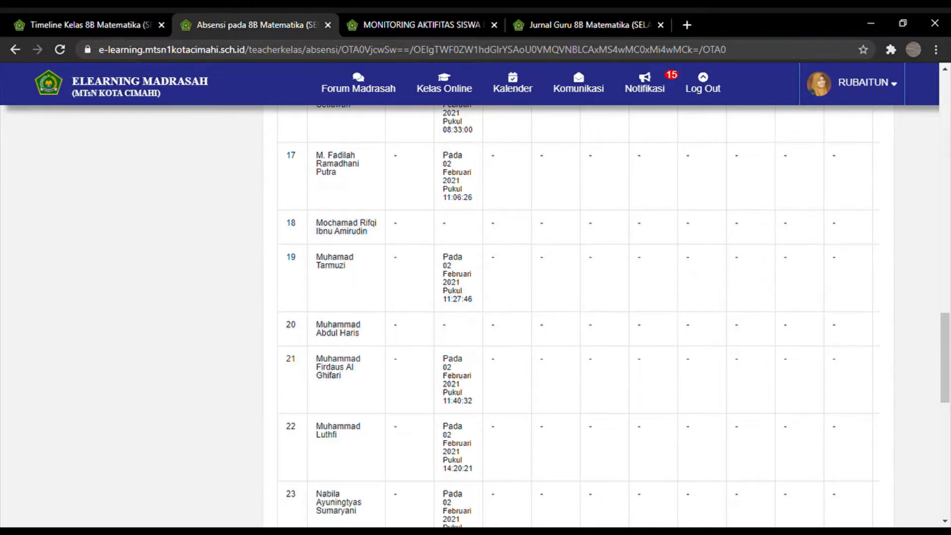
drag(947, 332, 947, 408)
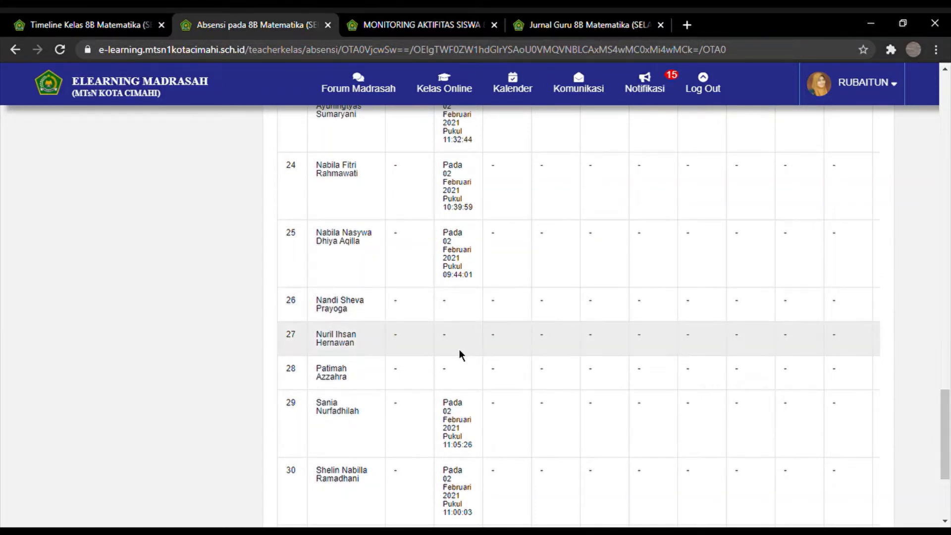
drag(947, 422, 947, 124)
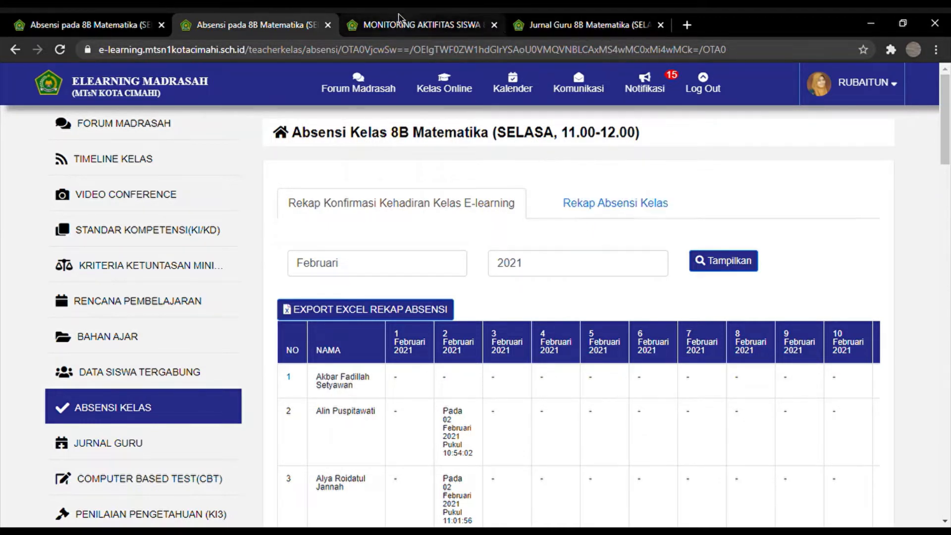
Filter the student activity monitoring of 8B Matematika by the first student on the class list
click(449, 29)
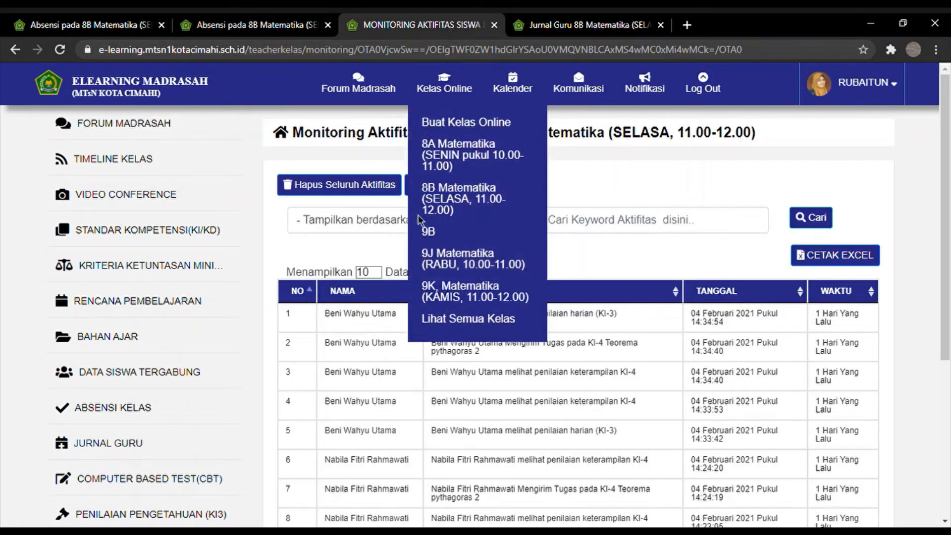
click(389, 221)
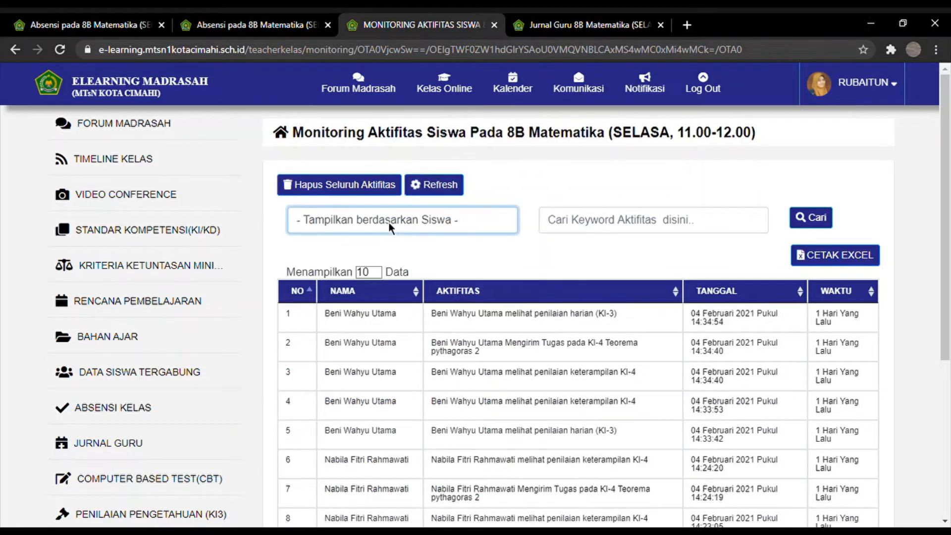
click(374, 257)
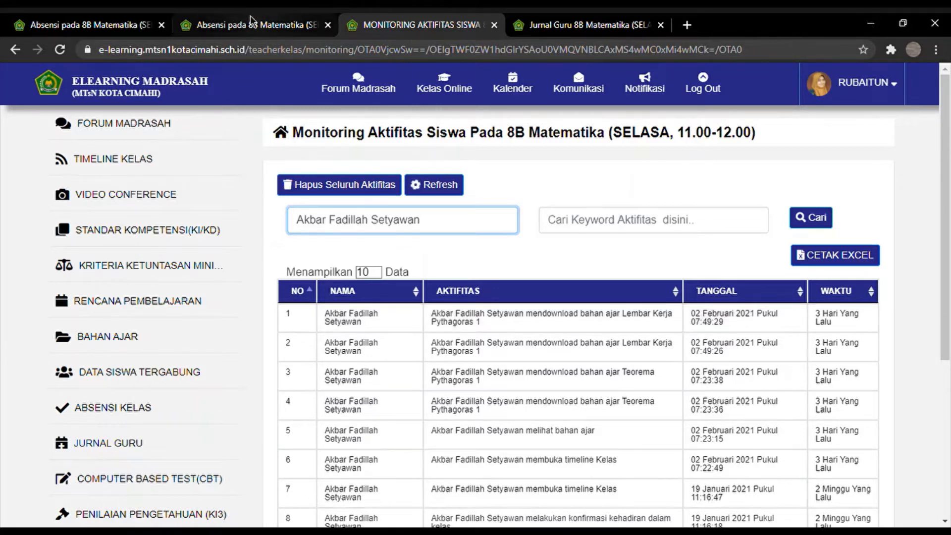
Show the class attendance recap for Pertemuan Ke - 4 with all students listed on one page
click(237, 29)
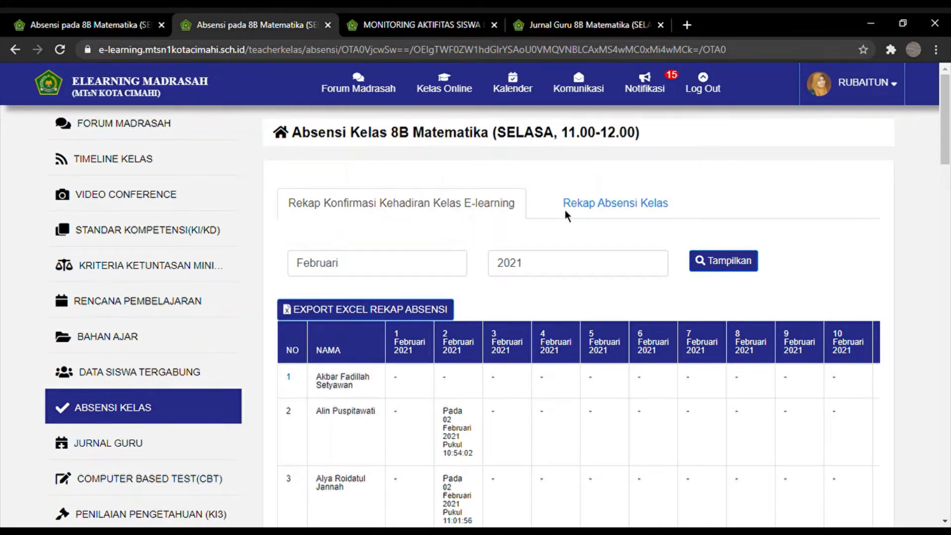
click(600, 218)
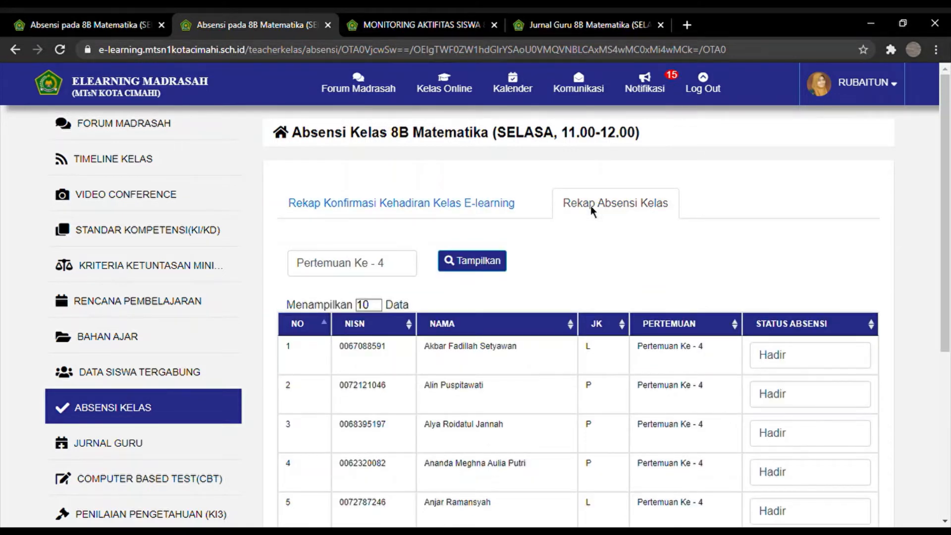
click(384, 265)
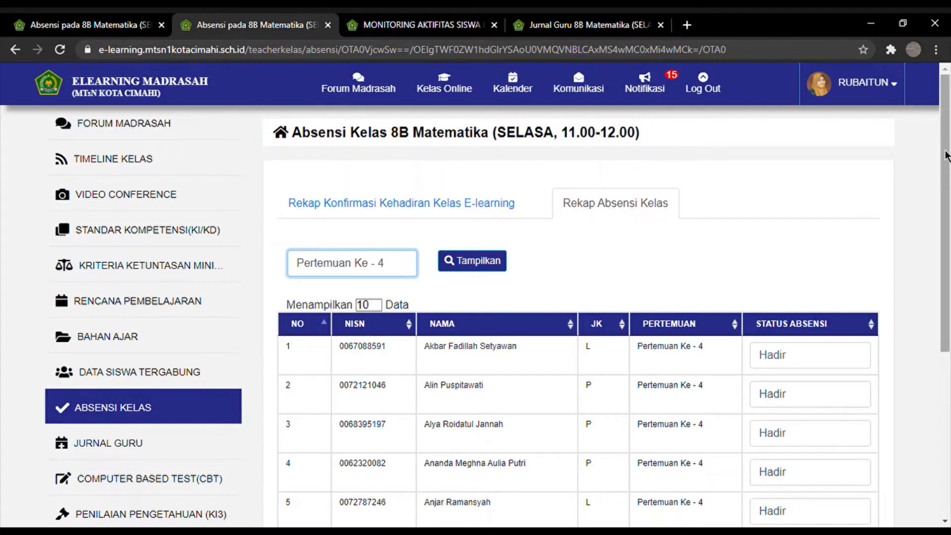
drag(947, 155, 948, 349)
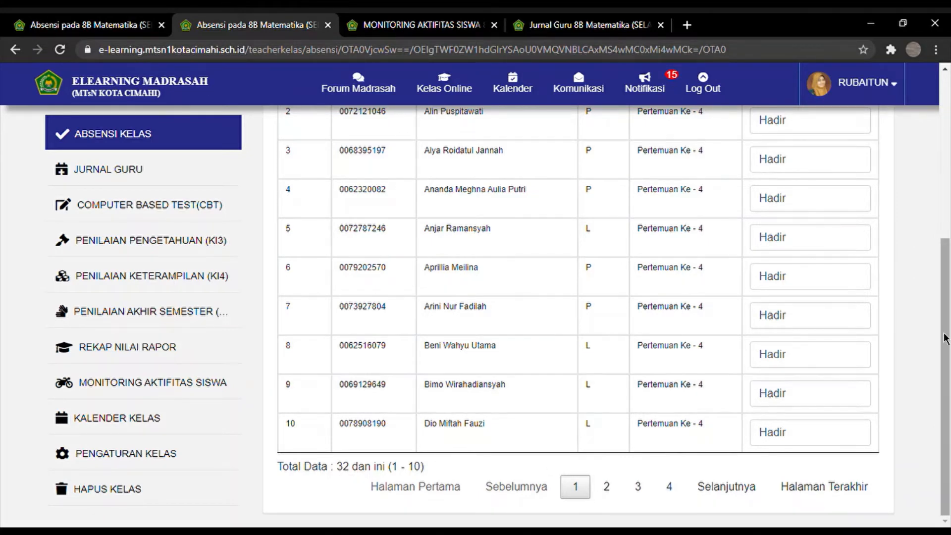
scroll(946, 337, up, 5)
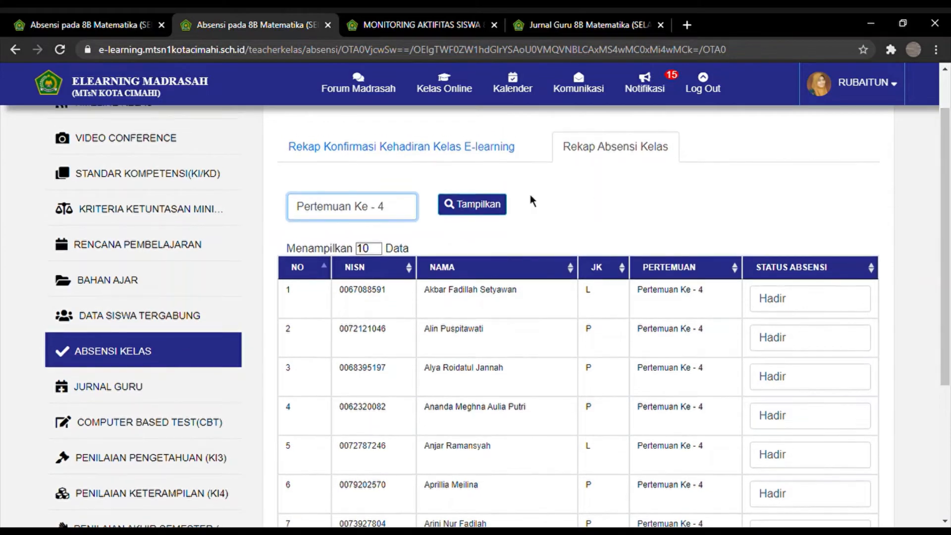
click(370, 248)
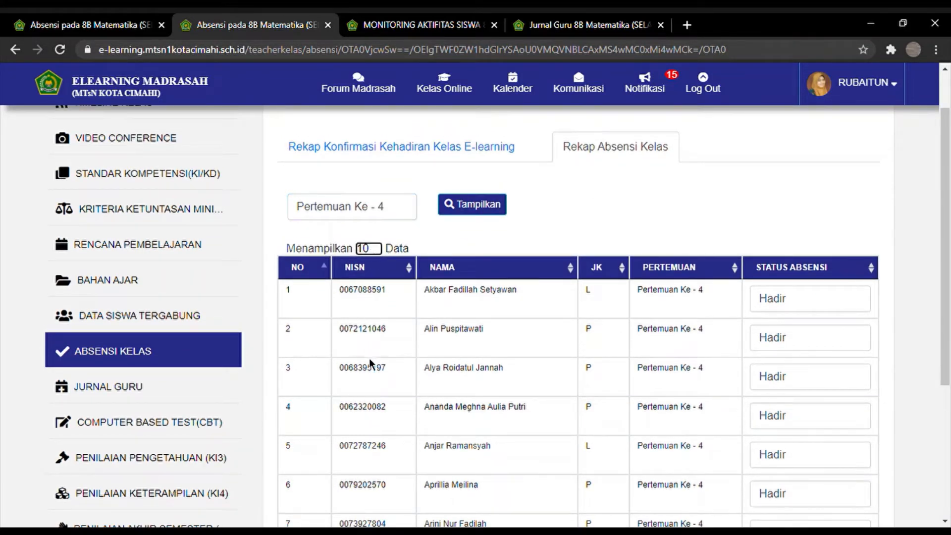
click(369, 373)
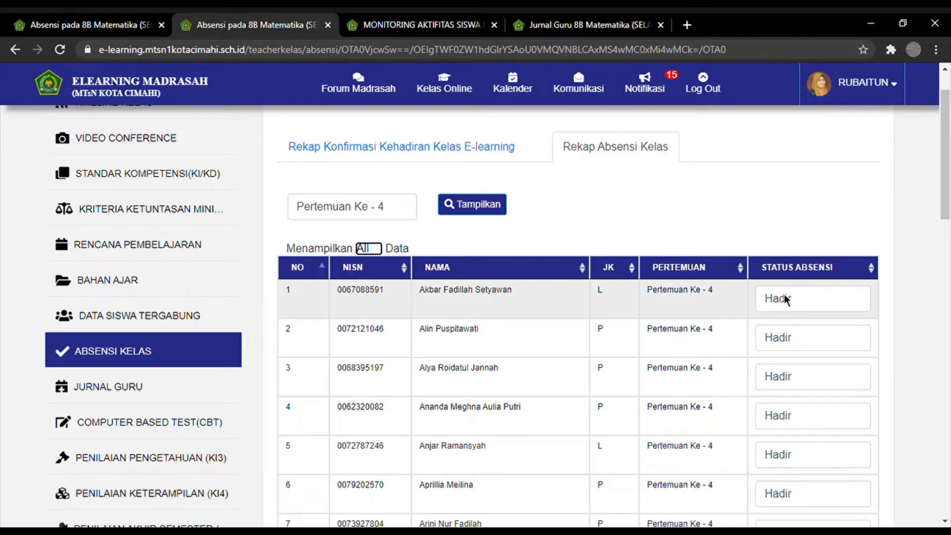
Check student number 15 in the attendance confirmation recap and filter the activity monitoring by that student
click(505, 167)
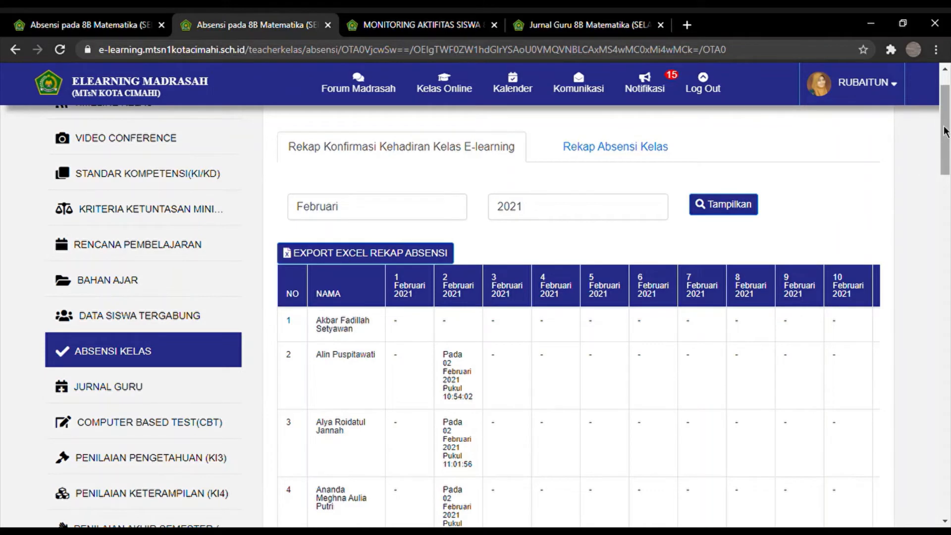
drag(946, 139, 946, 316)
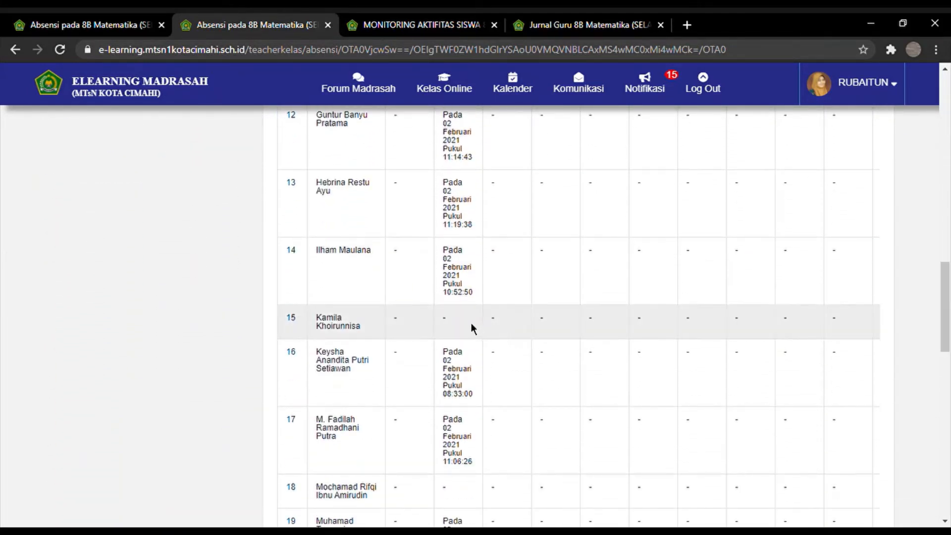
drag(945, 300, 949, 91)
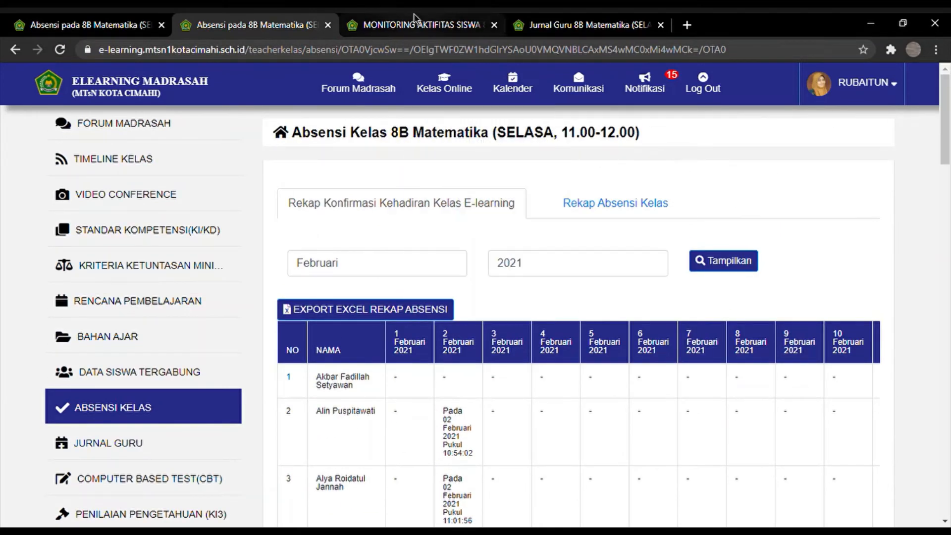
click(408, 27)
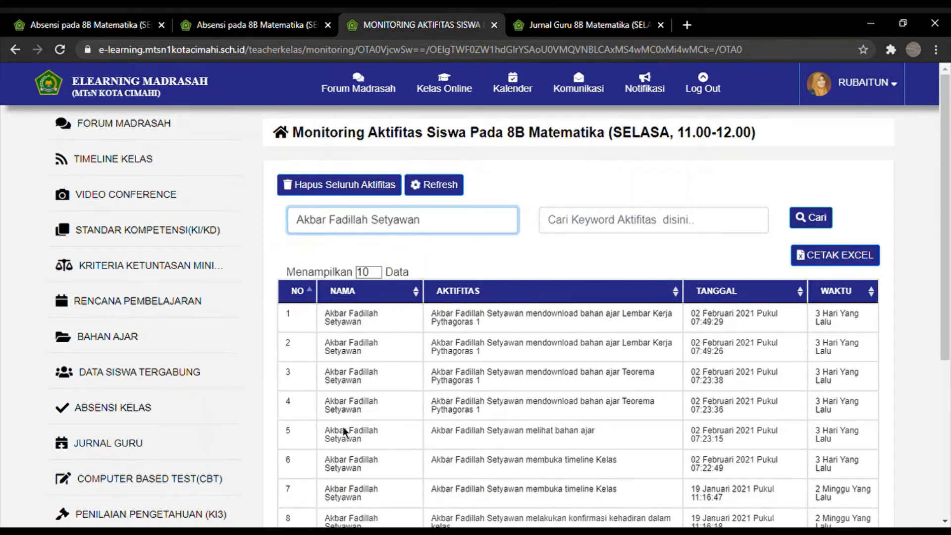
click(343, 460)
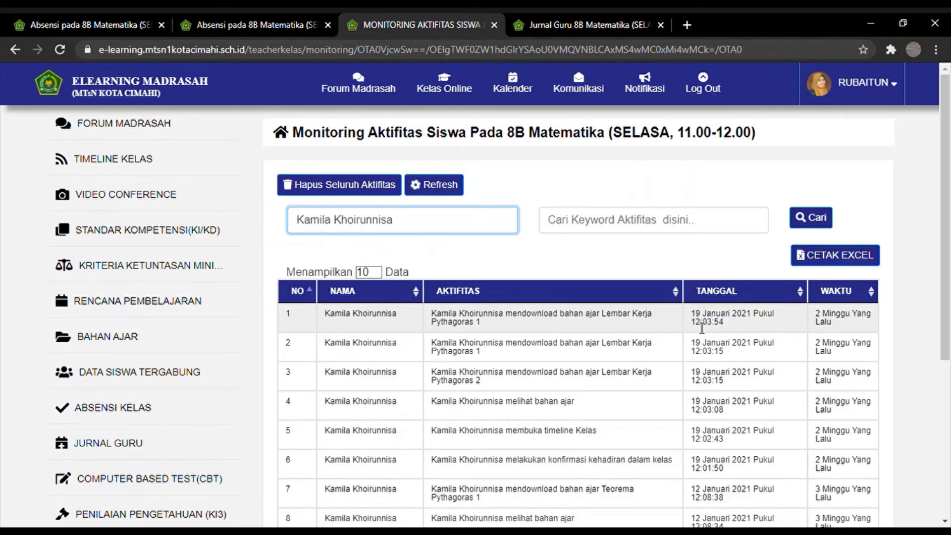
Set the attendance status of student number 15 to Alfa for Pertemuan Ke - 4 in the class attendance recap
click(256, 29)
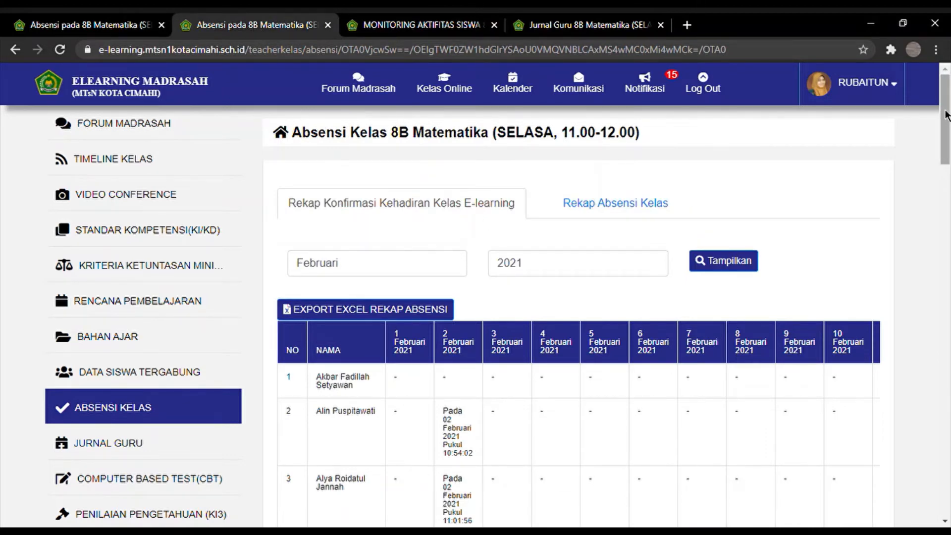
drag(945, 115, 948, 307)
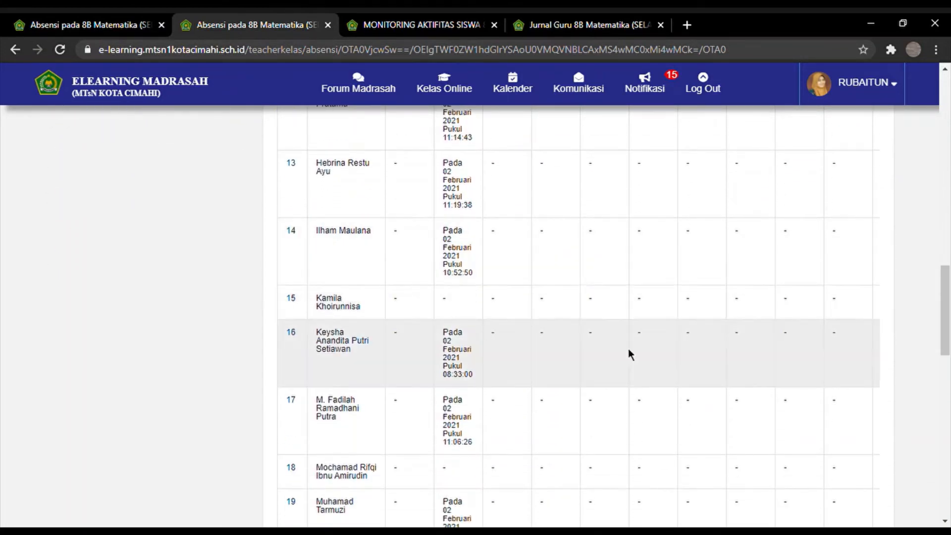
drag(948, 330, 948, 134)
click(635, 209)
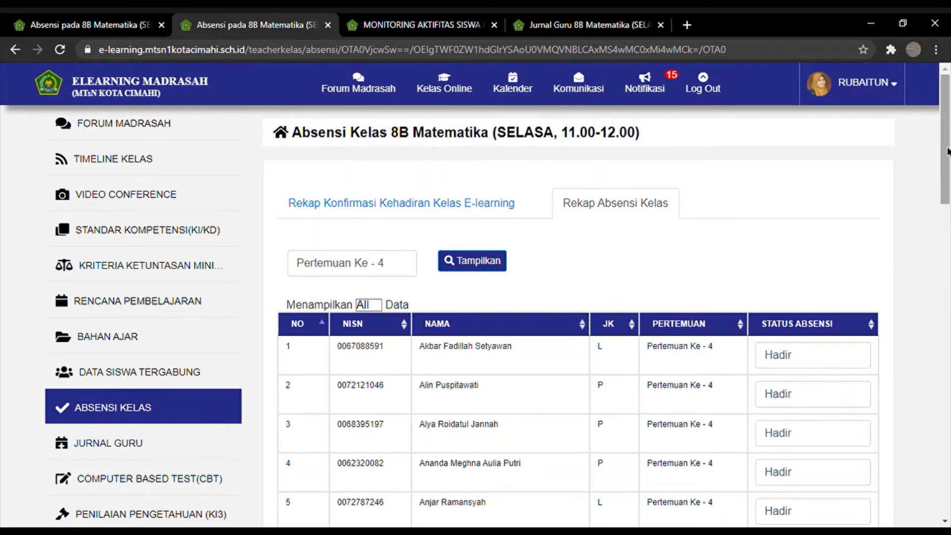
drag(948, 163, 948, 317)
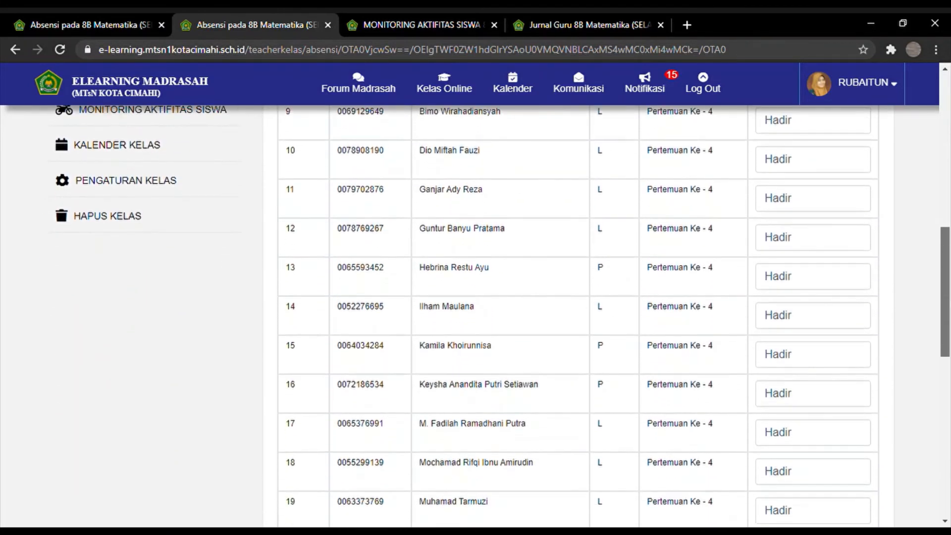
click(790, 353)
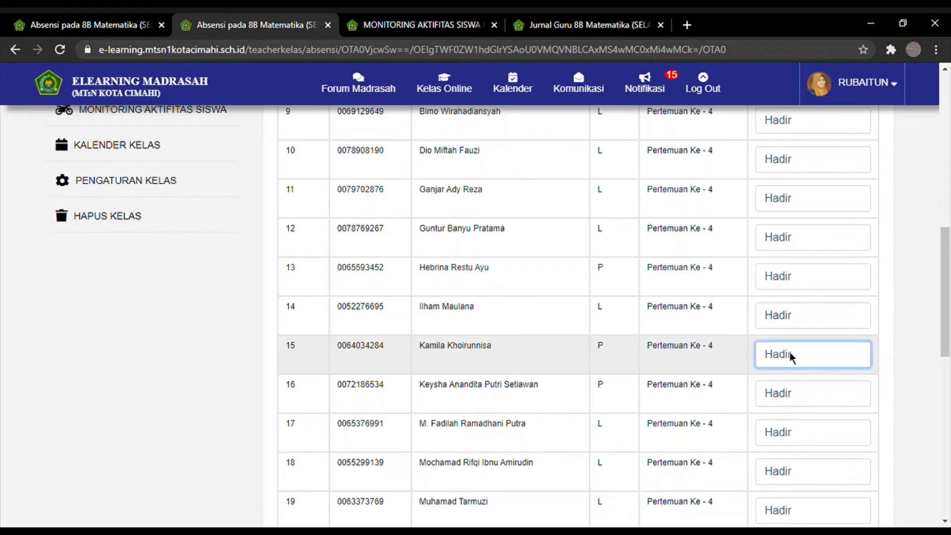
click(781, 391)
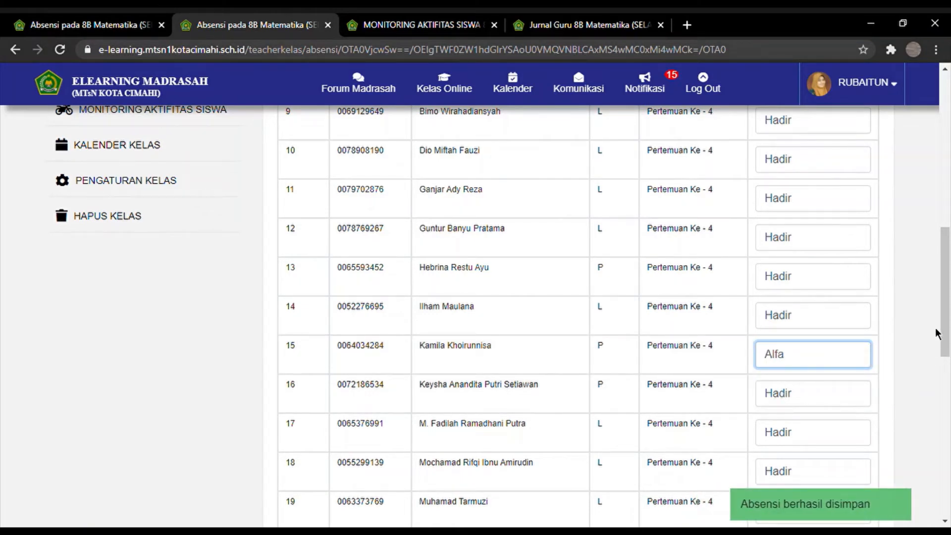
drag(948, 316, 948, 149)
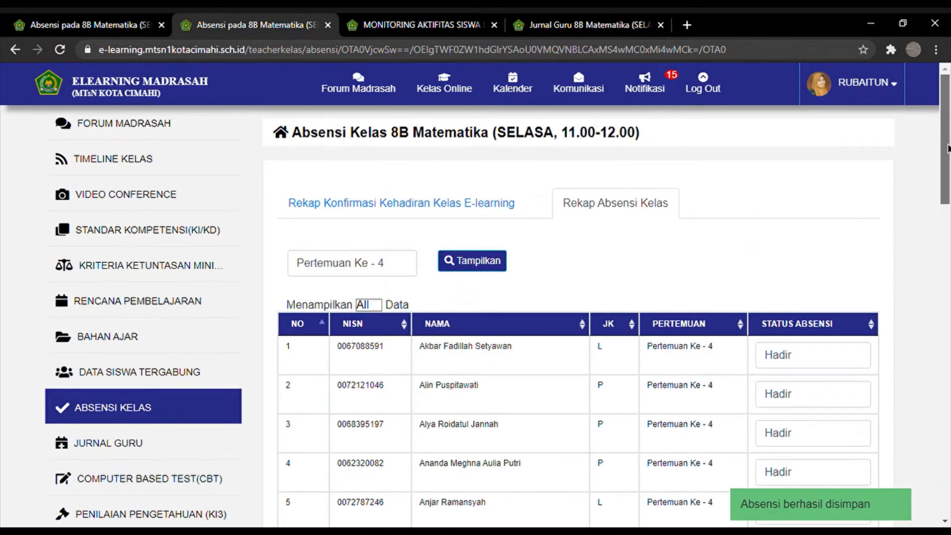
Review the February 2021 attendance confirmation recap of 8B Matematika and the filtered activity log of student number 15
click(498, 212)
scroll(498, 212, down, 10)
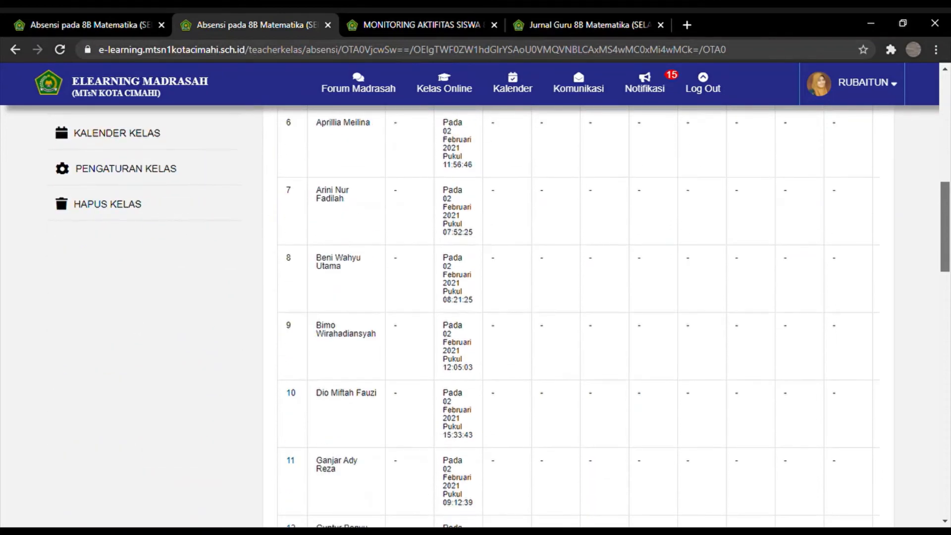
drag(948, 223, 947, 114)
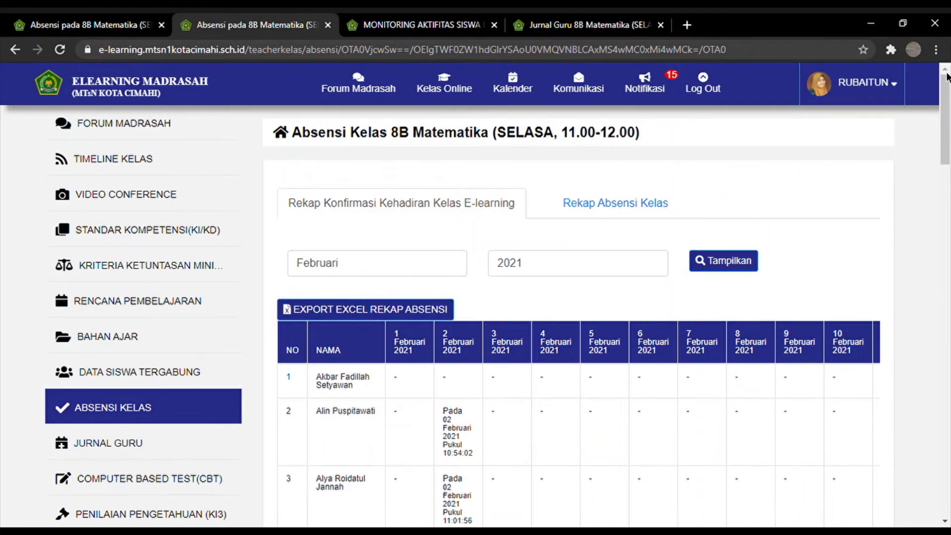
click(431, 25)
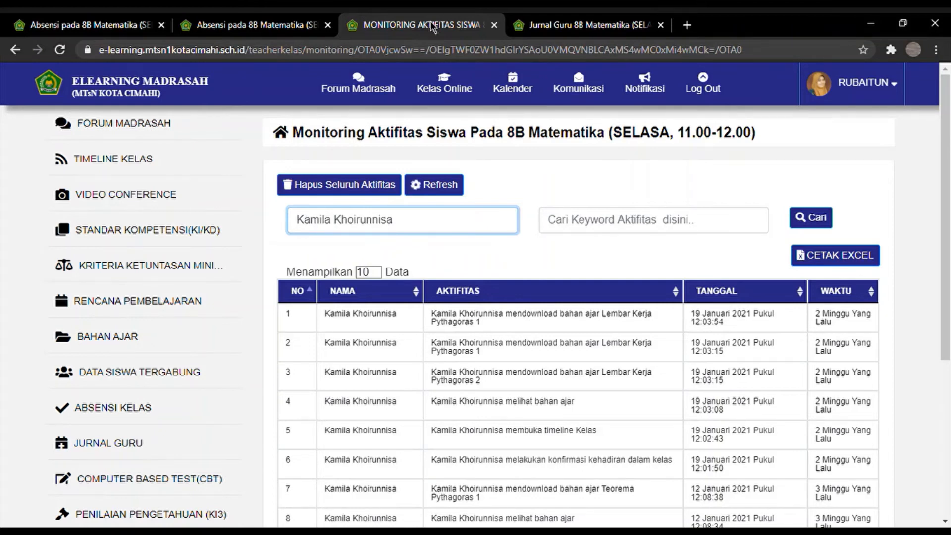
Start a new incident in the 8B Matematika teacher journal, dated 2021-02-02, for student number 15
click(575, 30)
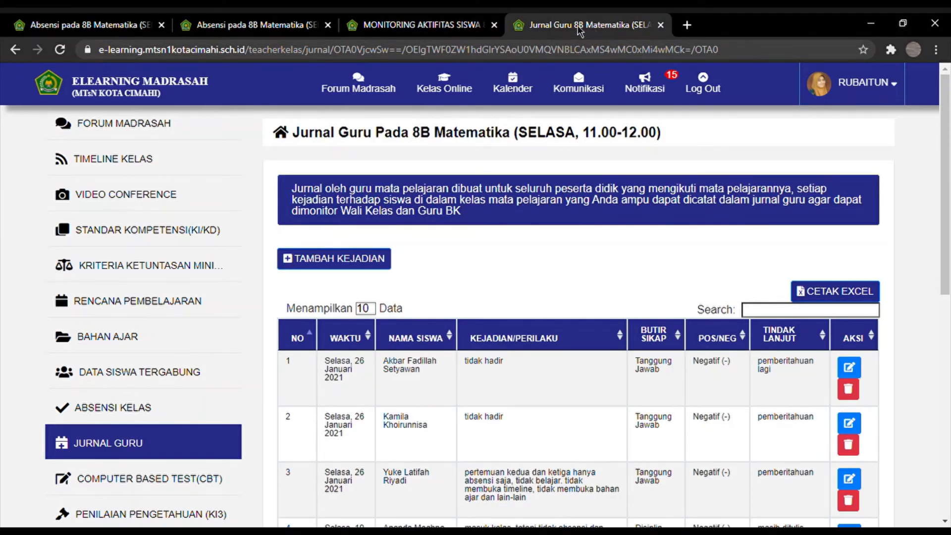
click(344, 262)
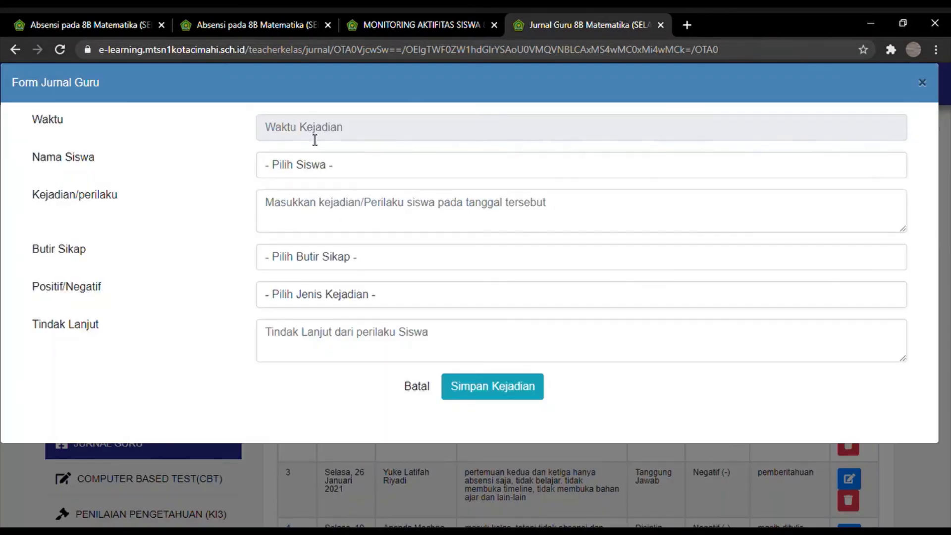
click(315, 139)
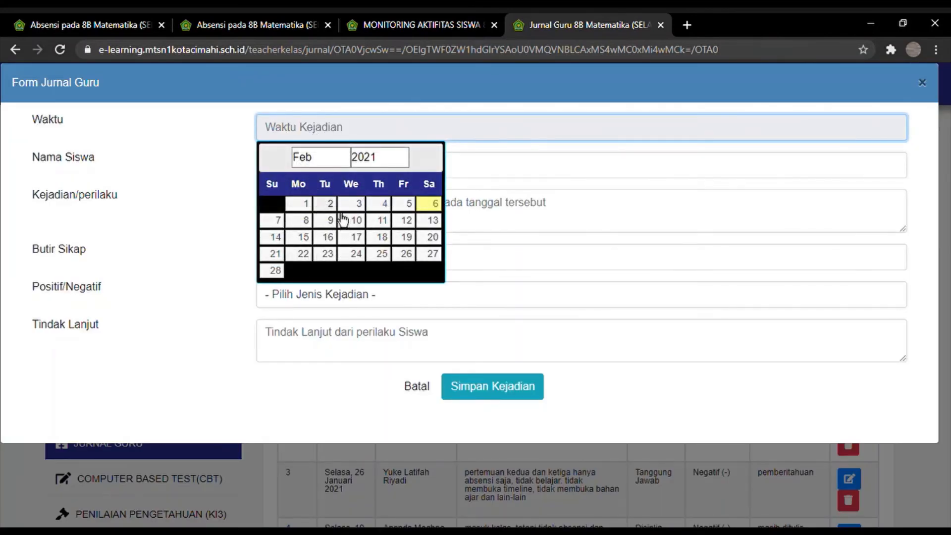
click(327, 203)
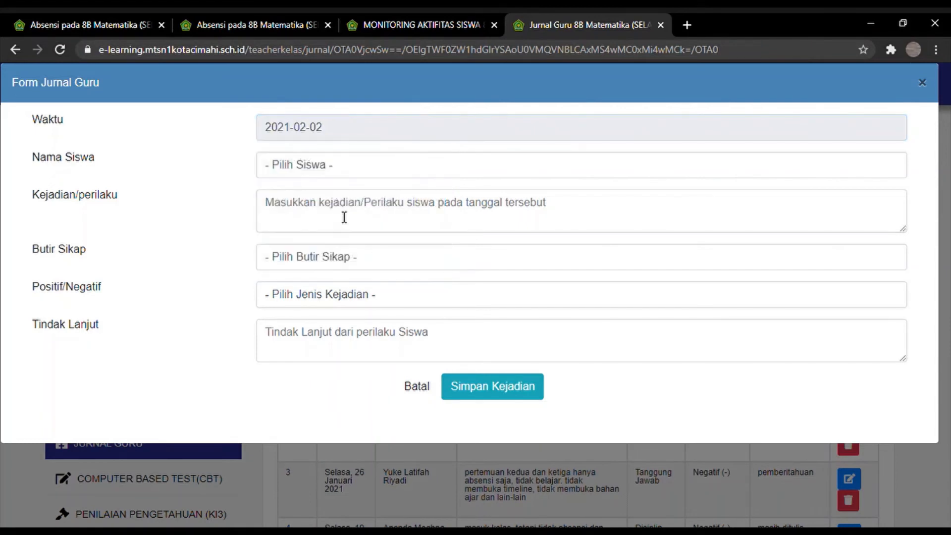
click(300, 160)
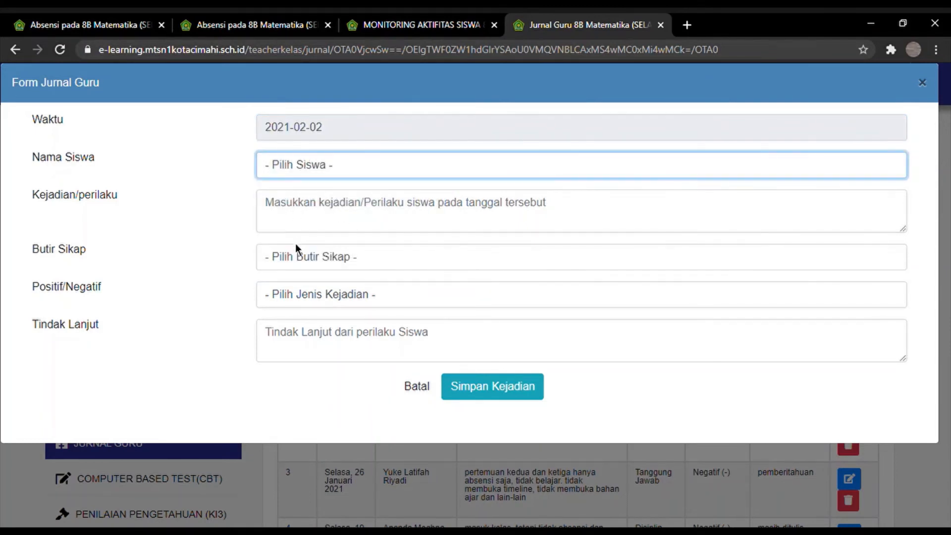
click(291, 399)
Describe the incident as "tidak hadir" and classify it as Tanggung Jawab with type Negatif (-)
click(307, 217)
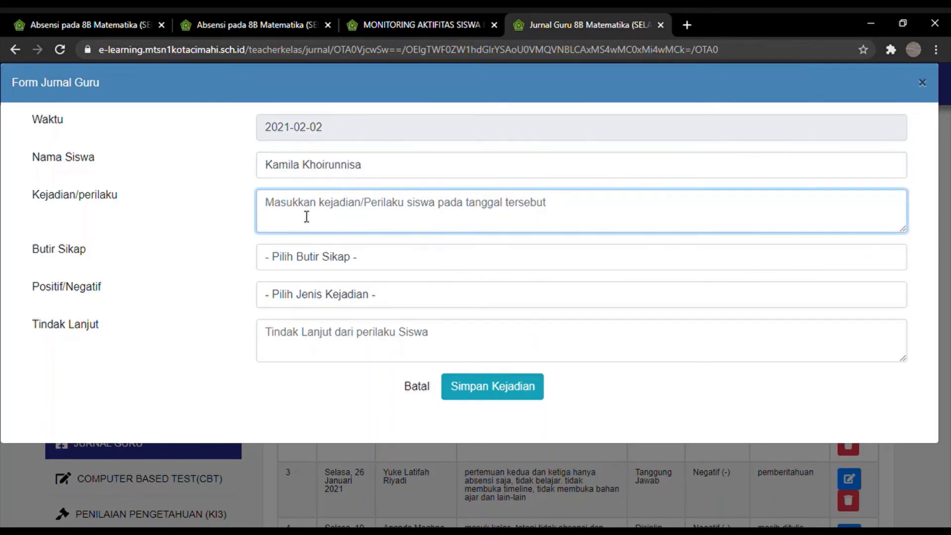
text(tidak ha)
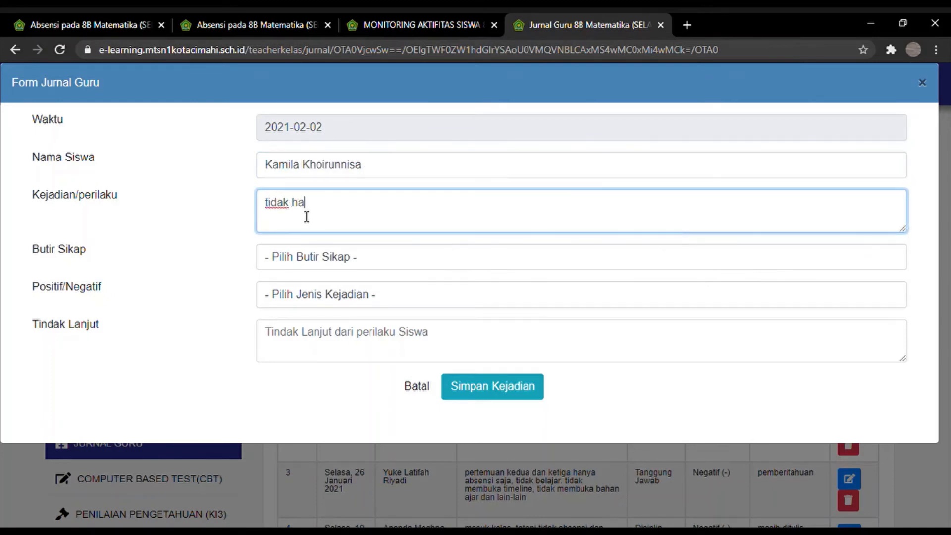
text(dir)
click(306, 263)
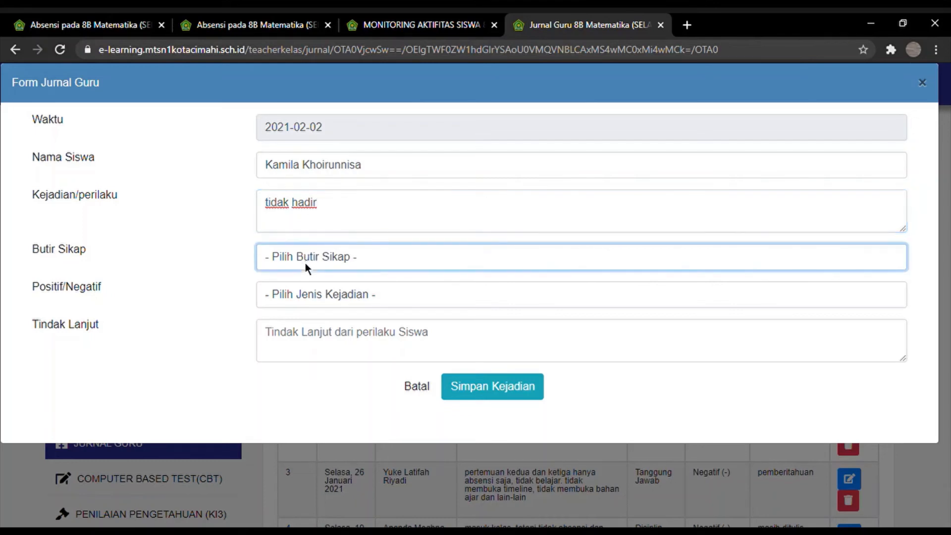
click(298, 292)
click(308, 295)
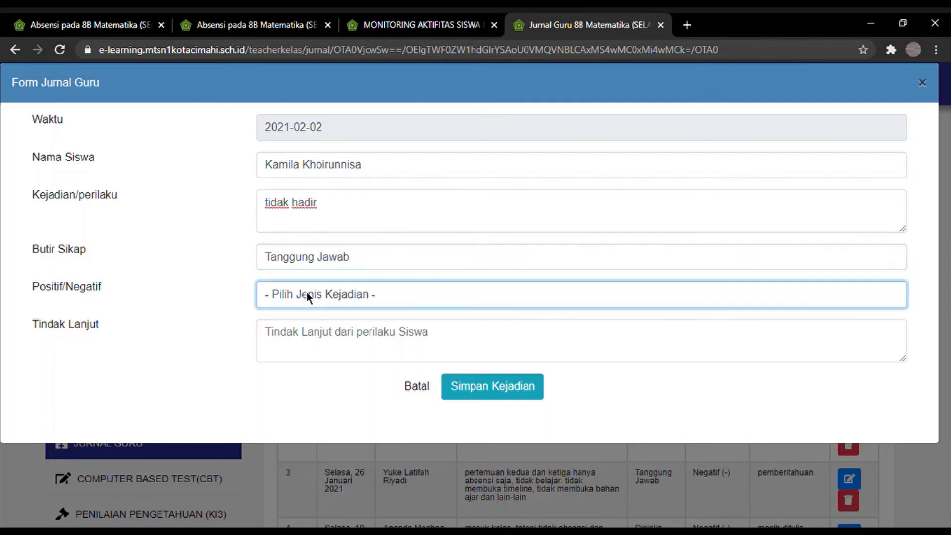
click(306, 342)
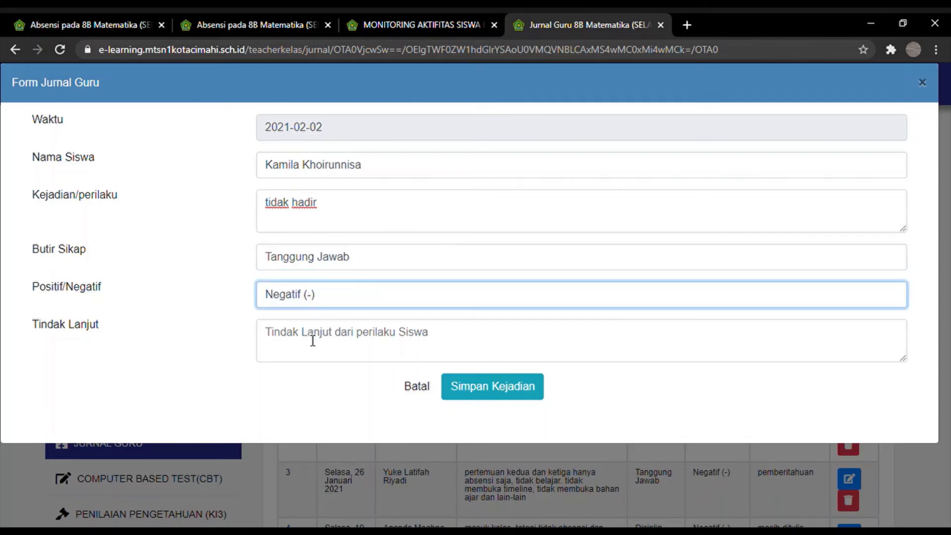
Enter the follow-up "pemberitahuan ke wali kelas" and save the journal incident
click(313, 340)
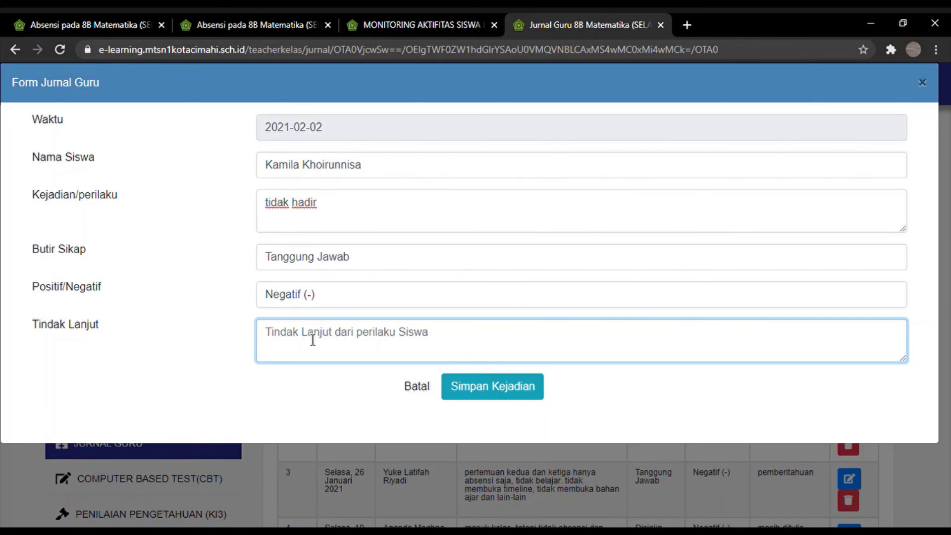
text(pember)
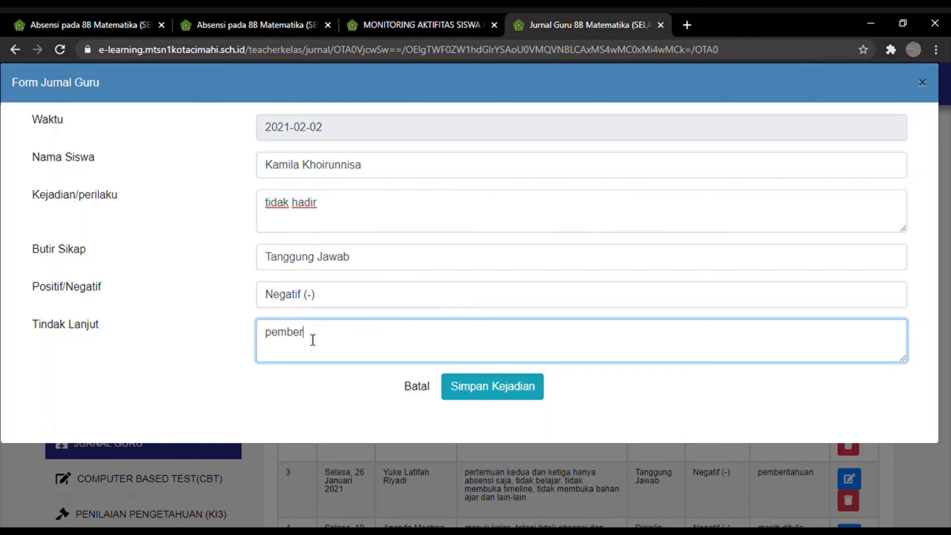
text(itahuan ke wali )
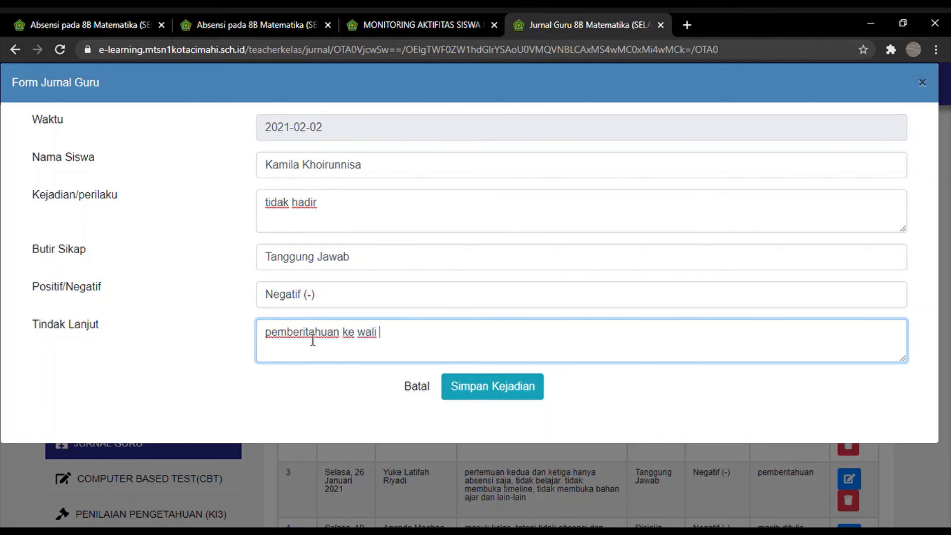
text(kelas)
click(479, 402)
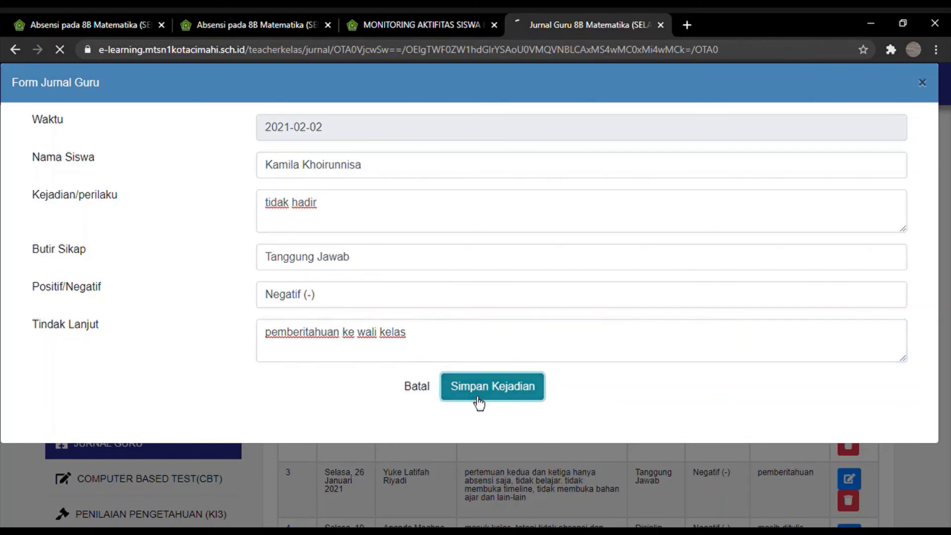